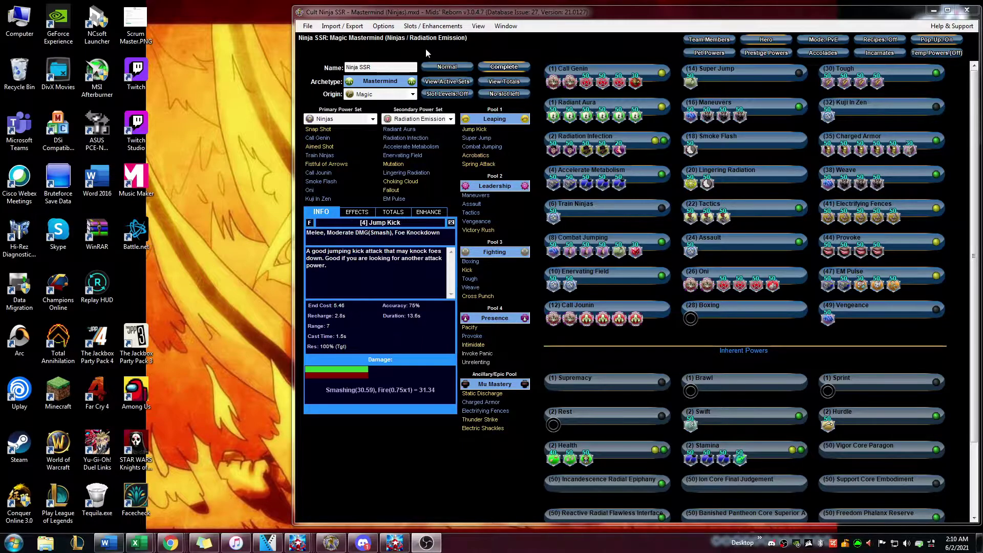
Step: Export the build as the MRBTest beta-server popmenu, saved to the Desktop
{"action": "left_click", "coordinate": [339, 30]}
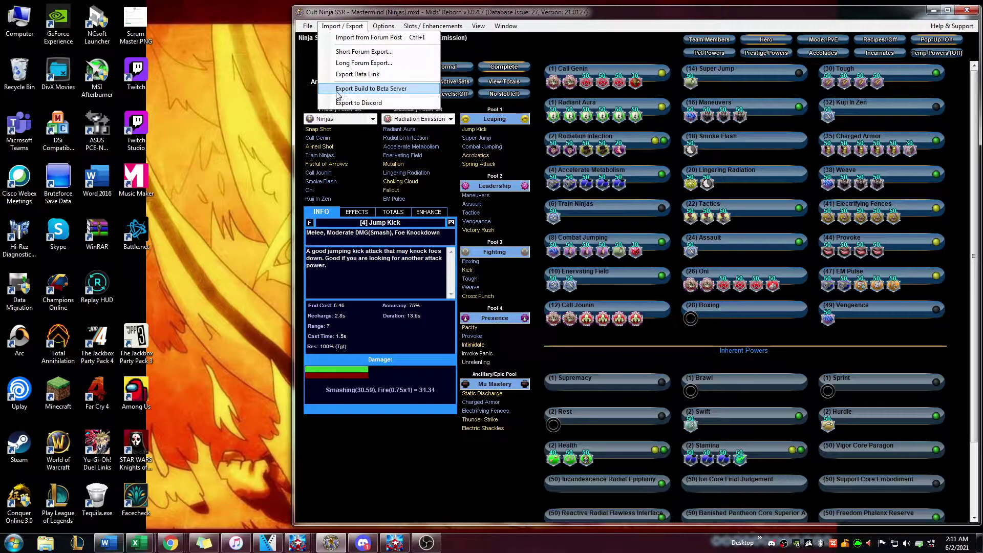
{"action": "left_click", "coordinate": [379, 90]}
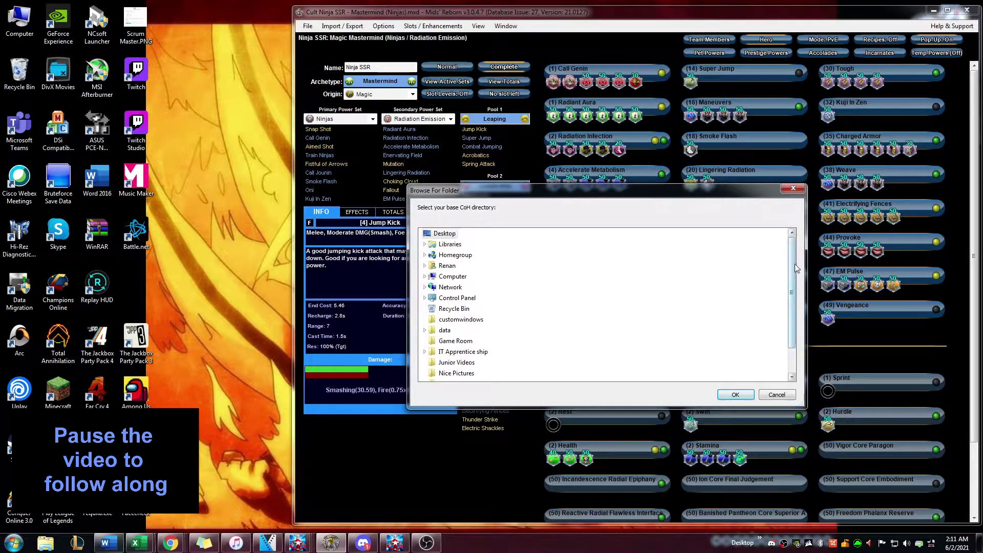
{"action": "mouse_move", "coordinate": [793, 258]}
{"action": "left_mouse_down"}
{"action": "mouse_move", "coordinate": [792, 285]}
{"action": "mouse_move", "coordinate": [791, 271]}
{"action": "left_mouse_up"}
{"action": "left_click", "coordinate": [449, 232]}
{"action": "left_click", "coordinate": [743, 396]}
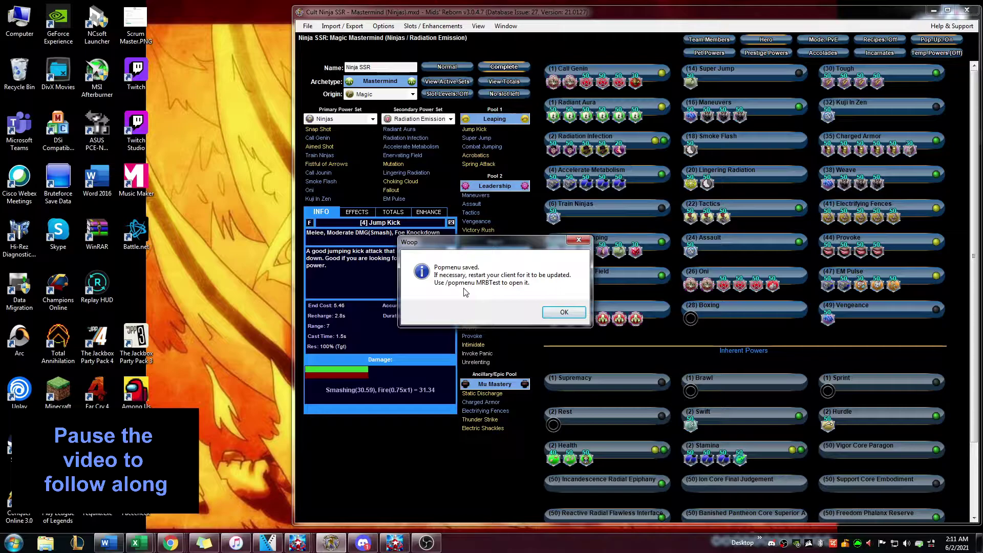
{"action": "left_click", "coordinate": [557, 315]}
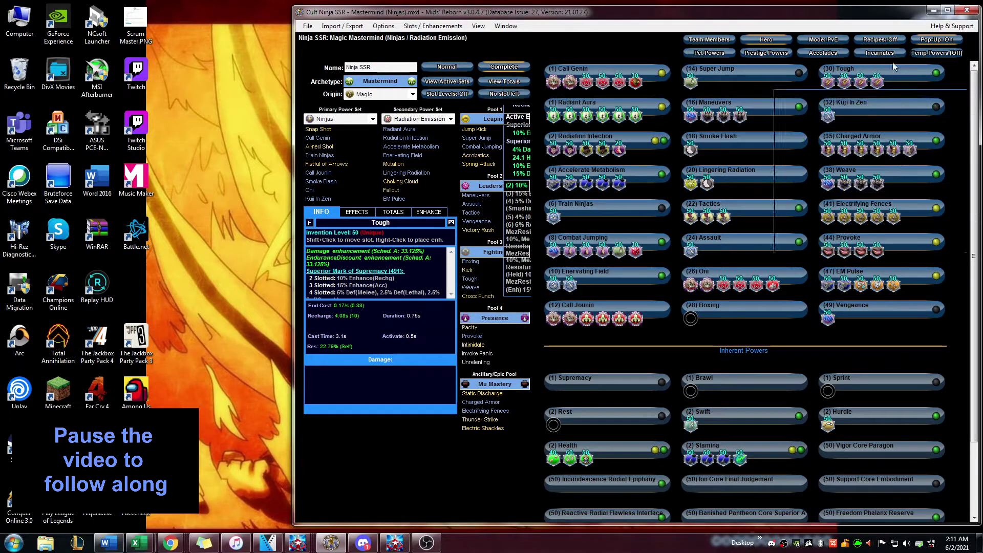
{"action": "left_click", "coordinate": [933, 9]}
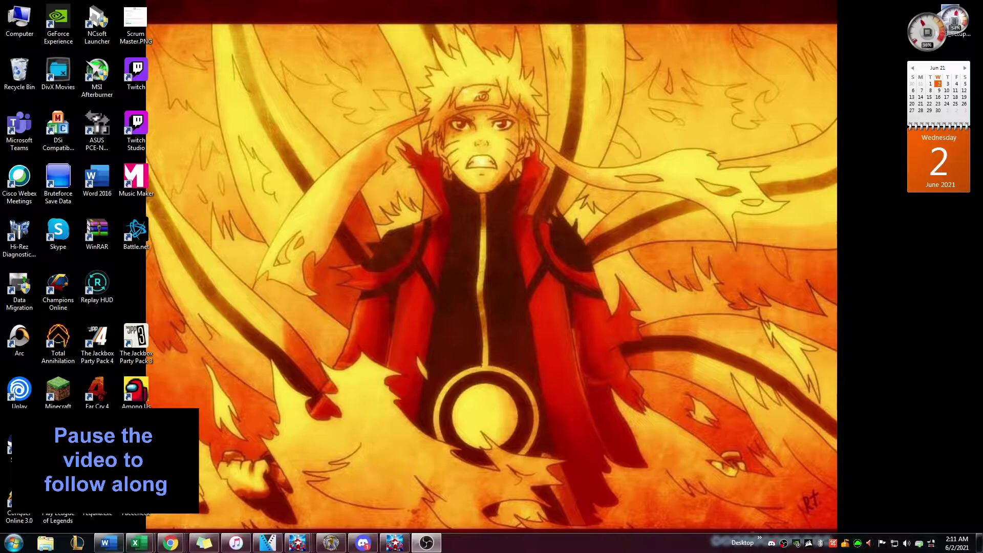
Step: Refresh the desktop and browse data\texts\English\Menus to reveal the 7 KB MRBTest.mnu
{"action": "key", "text": "ctrl+v"}
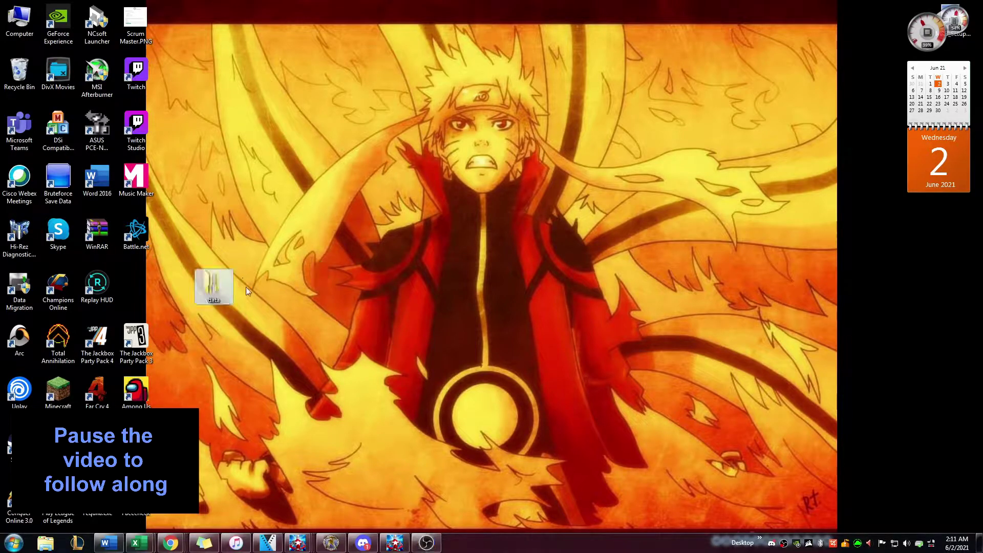
{"action": "left_click_drag", "start_coordinate": [225, 296], "coordinate": [289, 304]}
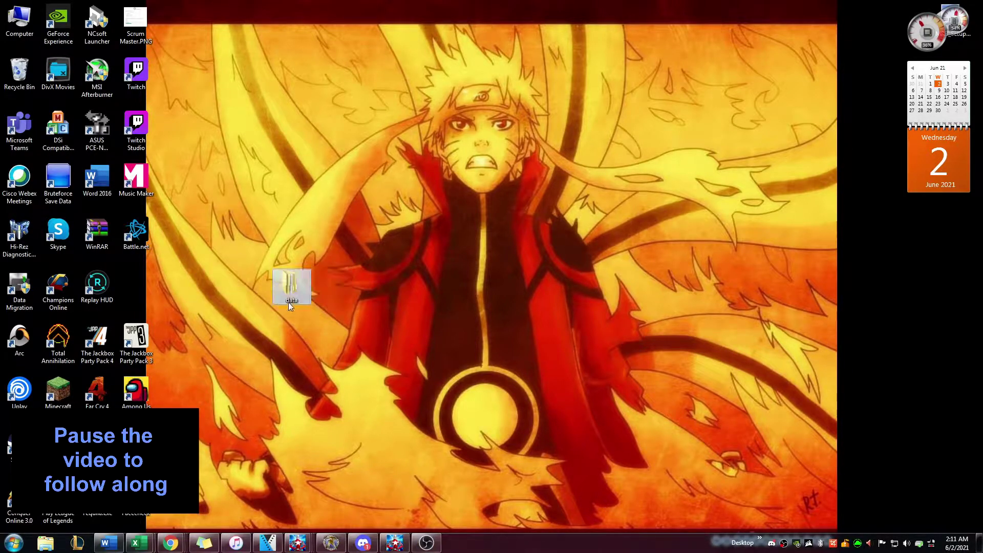
{"action": "double_click", "coordinate": [287, 288]}
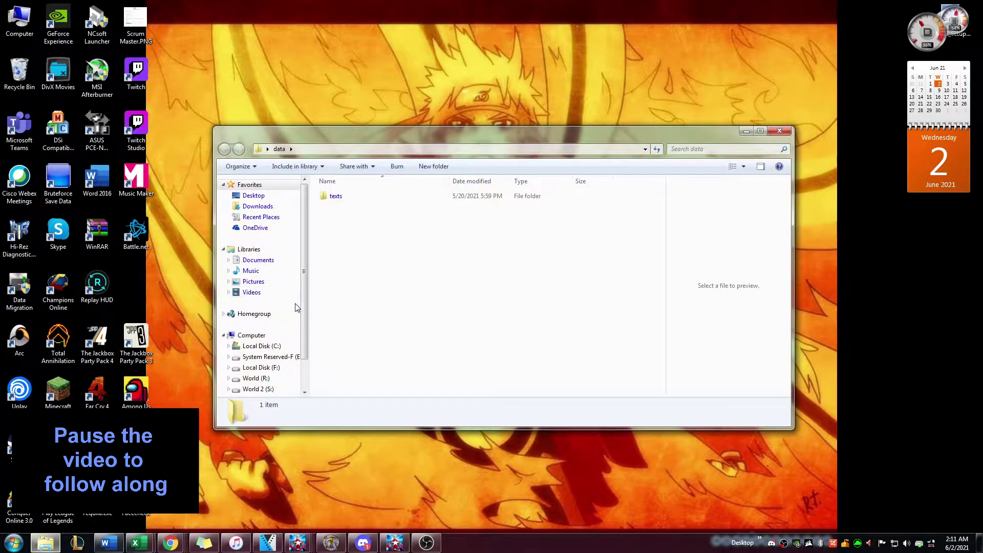
{"action": "left_click", "coordinate": [354, 197]}
{"action": "double_click", "coordinate": [354, 197]}
{"action": "double_click", "coordinate": [354, 197]}
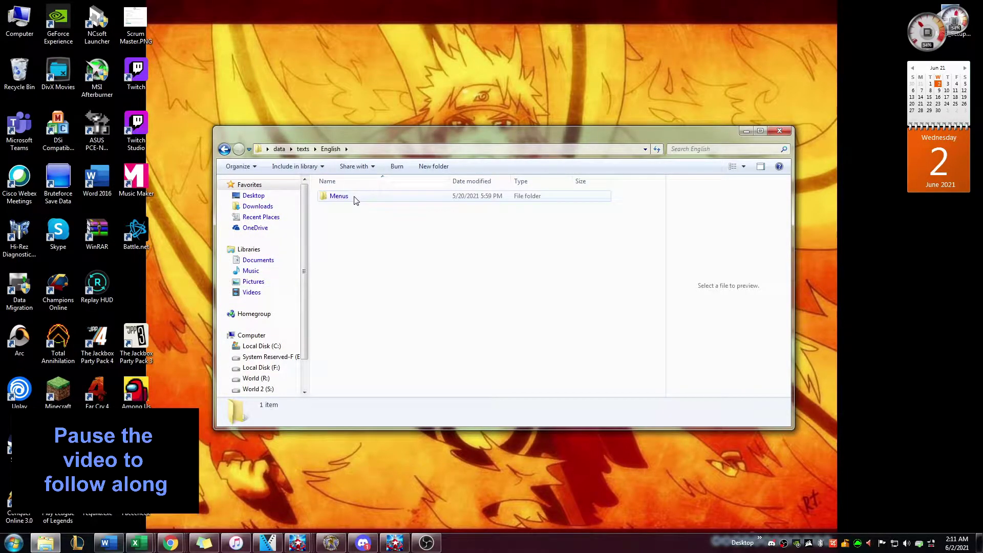
{"action": "double_click", "coordinate": [354, 197]}
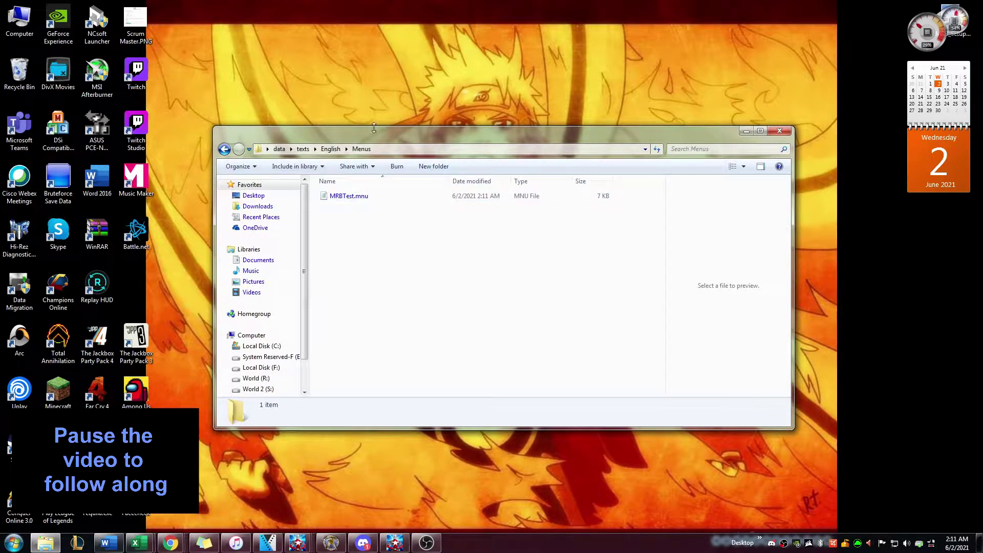
{"action": "left_click_drag", "start_coordinate": [377, 135], "coordinate": [558, 156]}
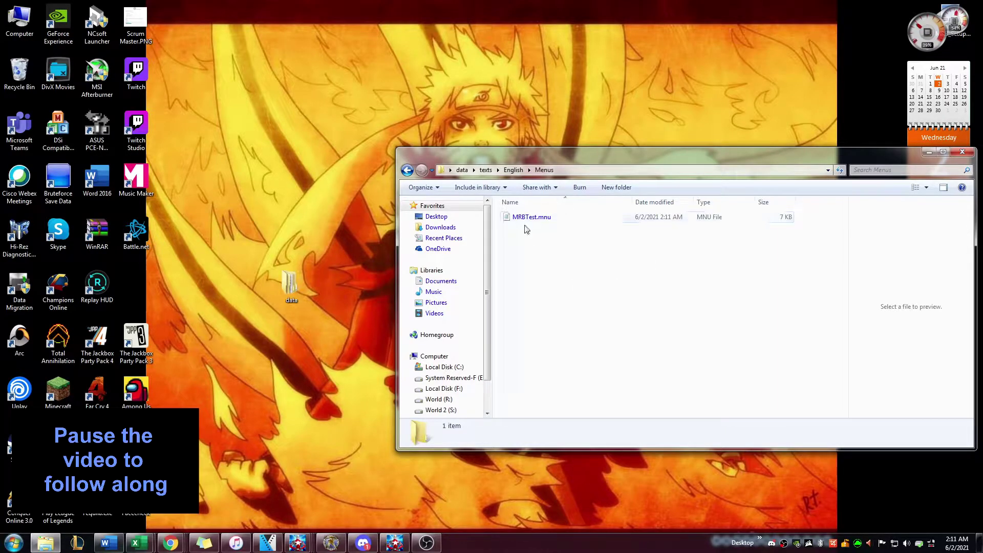
Step: Open a new Computer window on the left and enter the World (R:) drive
{"action": "left_click", "coordinate": [14, 542]}
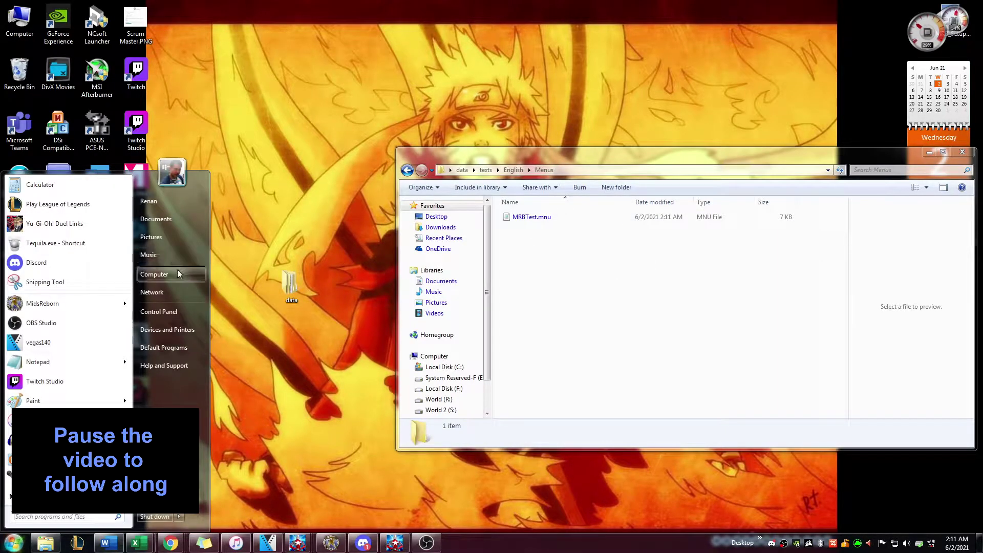
{"action": "left_click", "coordinate": [177, 270]}
{"action": "left_click_drag", "start_coordinate": [667, 169], "coordinate": [241, 155]}
{"action": "double_click", "coordinate": [306, 253]}
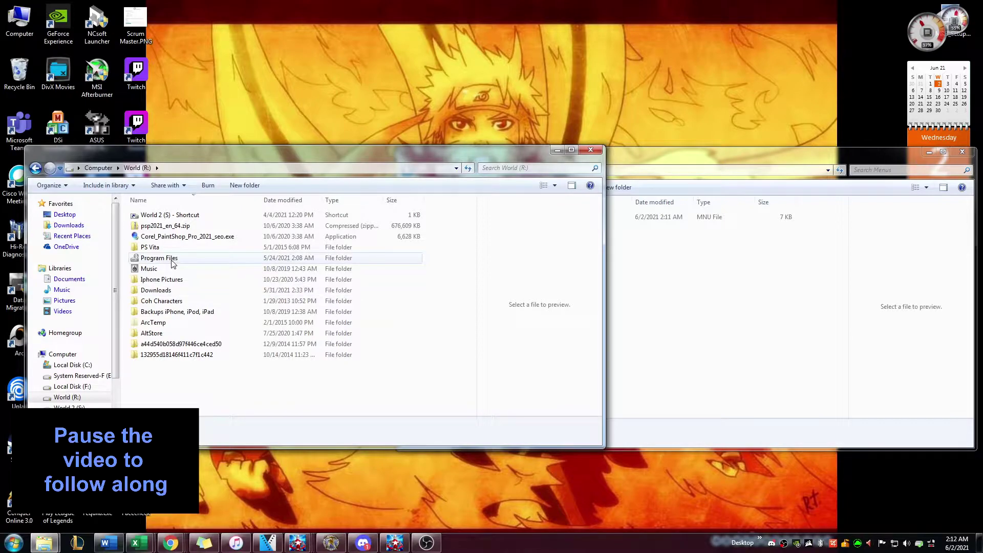
Step: Browse Program Files into the Tequila(coh chat) game folder's data folder
{"action": "double_click", "coordinate": [173, 258]}
{"action": "scroll", "coordinate": [475, 238], "scroll_direction": "down", "scroll_amount": 2}
{"action": "left_click_drag", "start_coordinate": [475, 239], "coordinate": [473, 374]}
{"action": "double_click", "coordinate": [178, 313]}
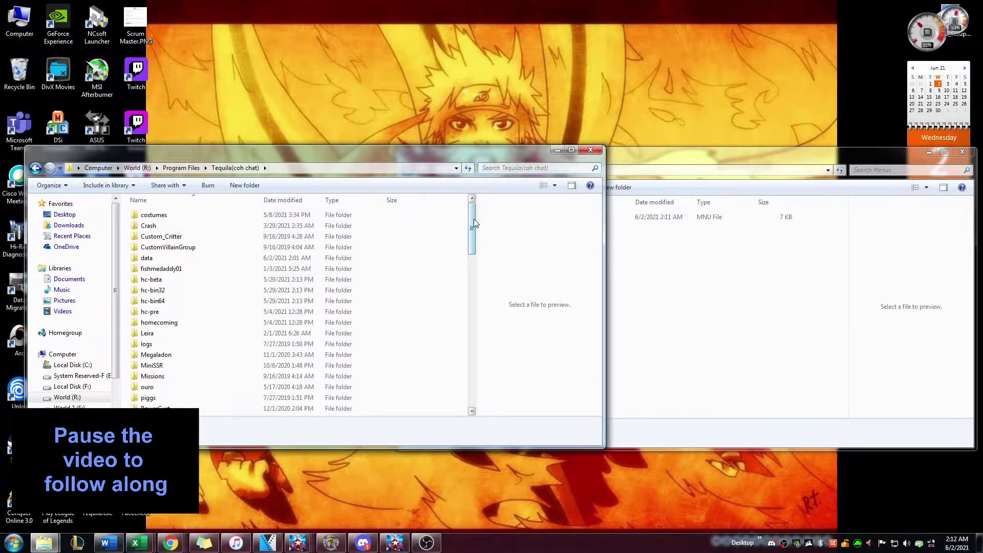
{"action": "double_click", "coordinate": [150, 258]}
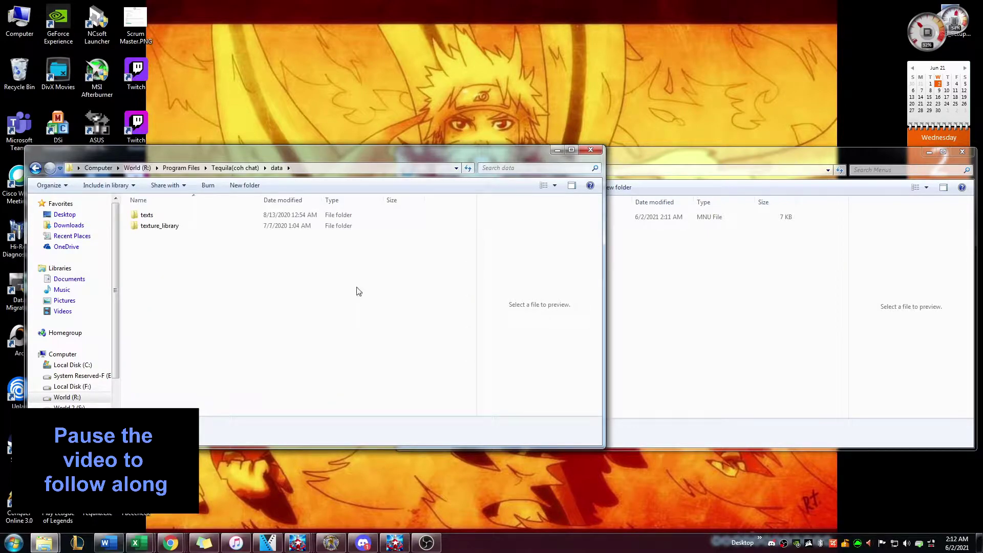
{"action": "left_click", "coordinate": [739, 317]}
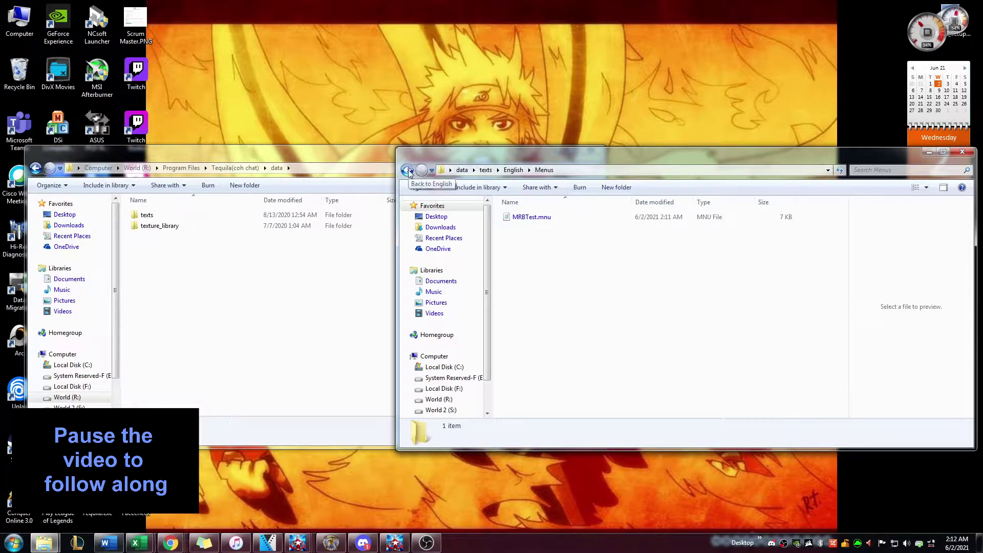
Step: Reposition the Tequila(coh chat) window and navigate into its data\texts folder
{"action": "left_click", "coordinate": [35, 168]}
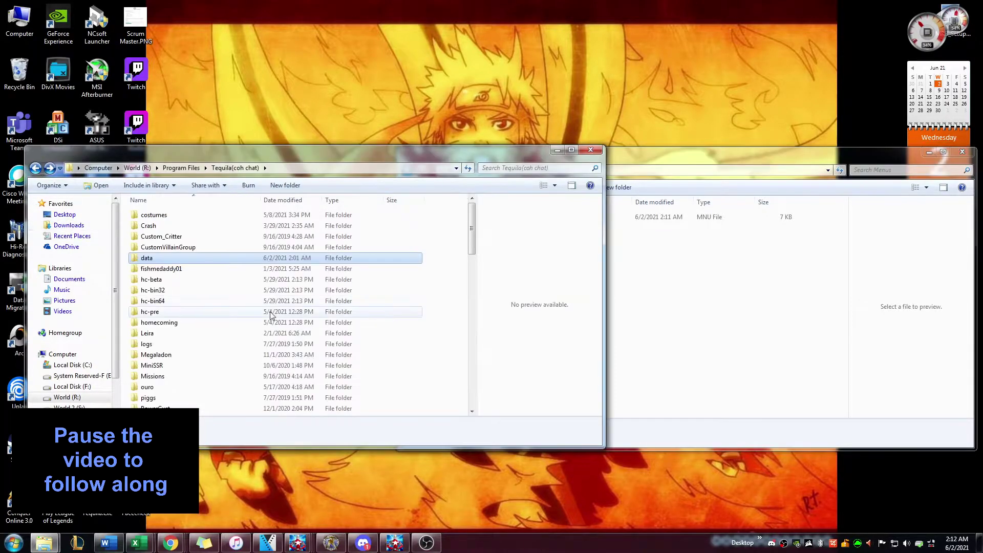
{"action": "left_click", "coordinate": [693, 266]}
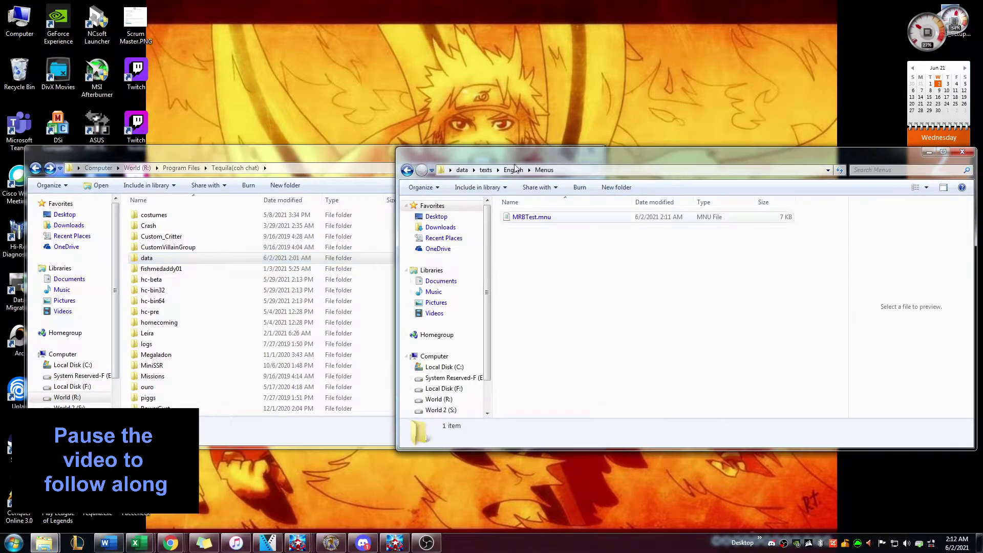
{"action": "left_click_drag", "start_coordinate": [360, 158], "coordinate": [704, 148]}
{"action": "left_click_drag", "start_coordinate": [491, 250], "coordinate": [291, 281]}
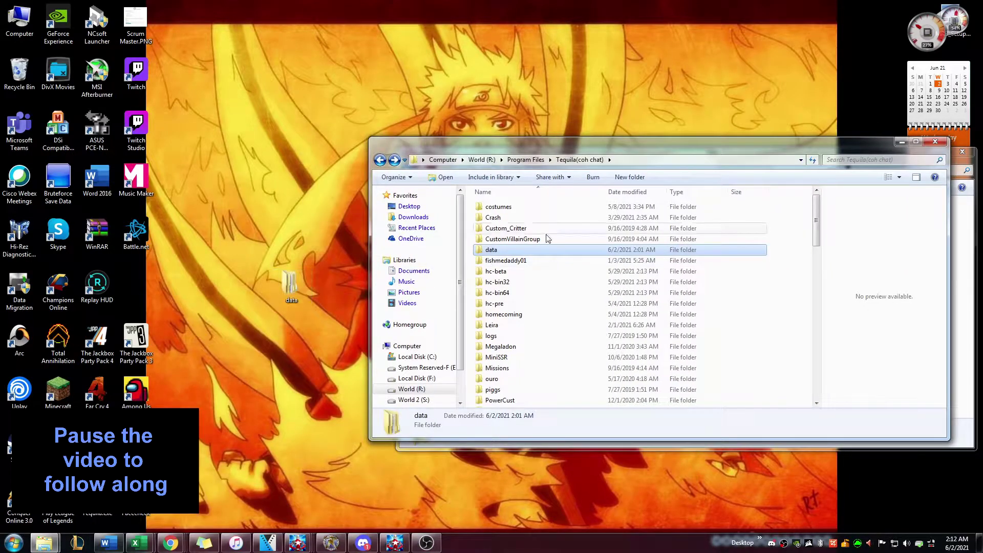
{"action": "left_click_drag", "start_coordinate": [672, 149], "coordinate": [337, 128]}
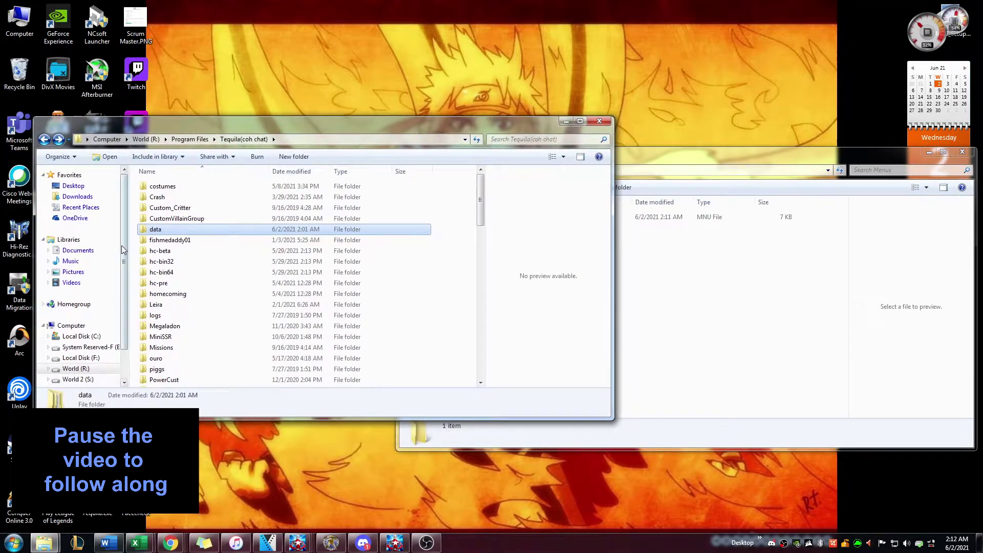
{"action": "double_click", "coordinate": [186, 230]}
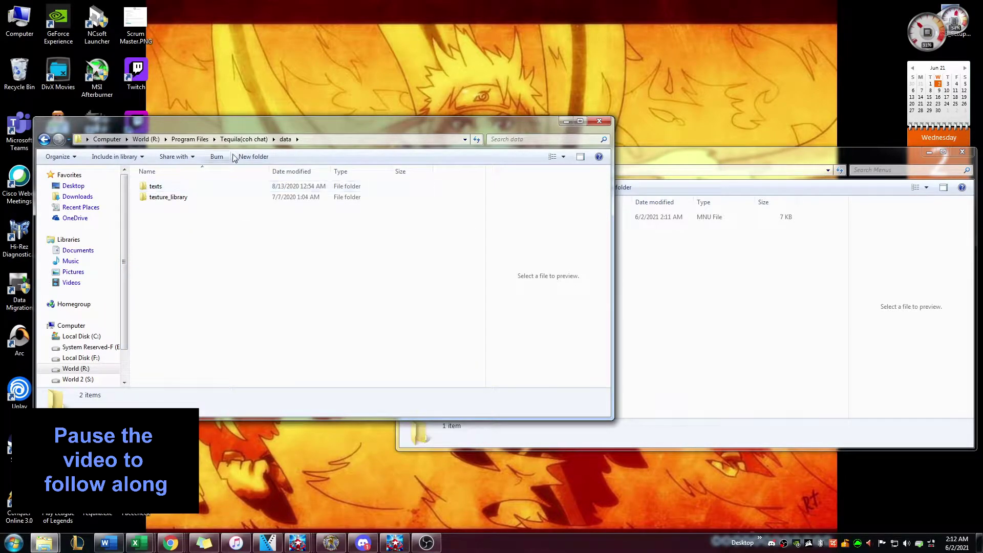
{"action": "left_click", "coordinate": [715, 263]}
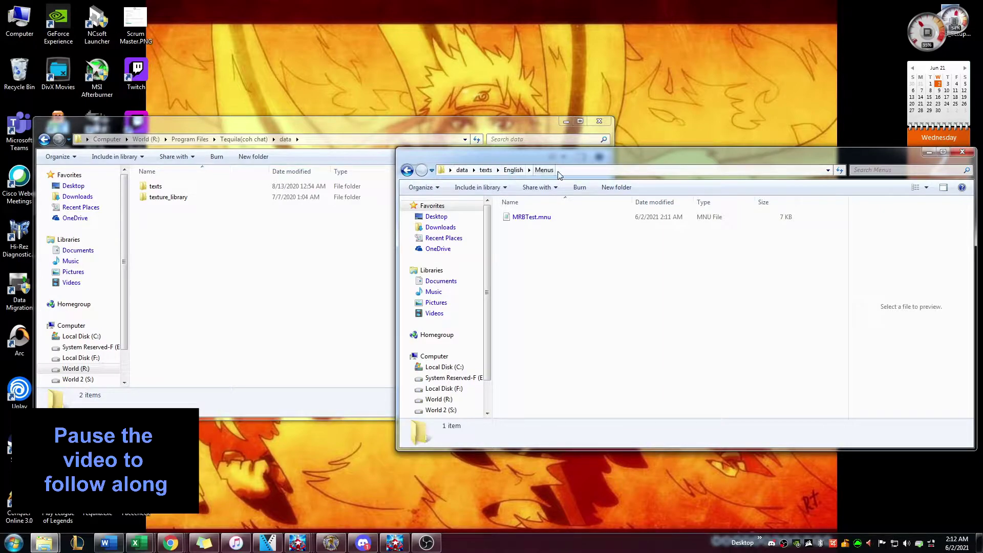
{"action": "double_click", "coordinate": [156, 186]}
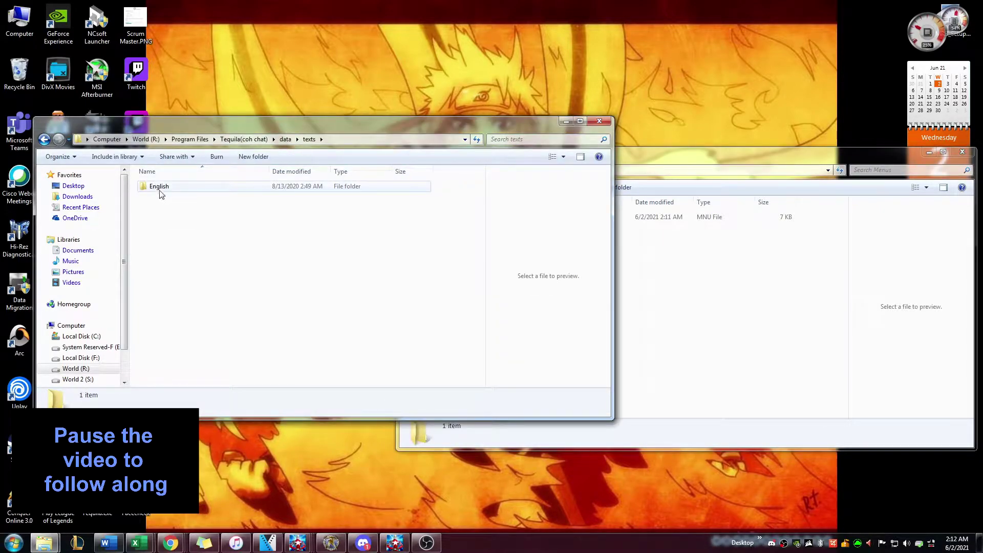
Step: Open the game's English > Menus folder beside the exported Menus window
{"action": "double_click", "coordinate": [160, 193]}
{"action": "double_click", "coordinate": [158, 187]}
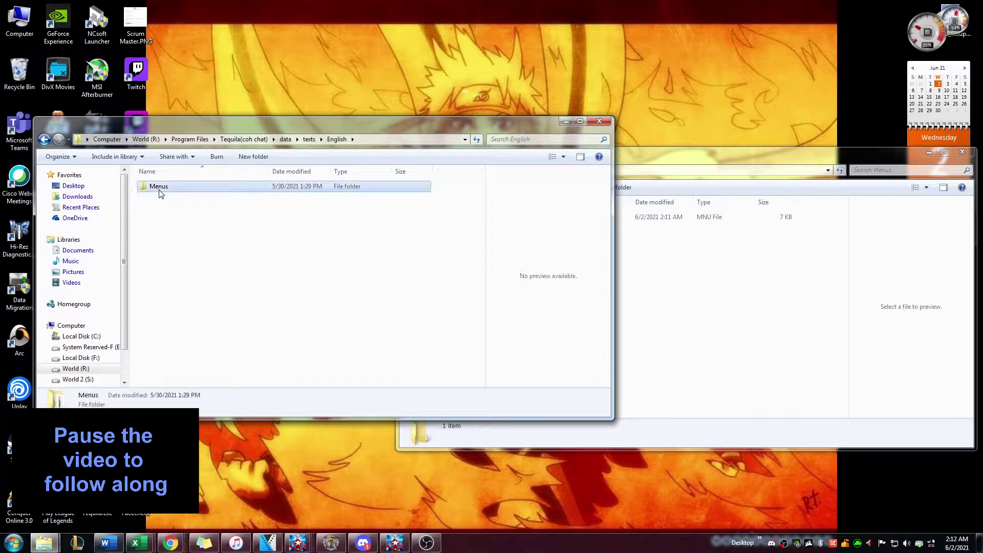
{"action": "left_click", "coordinate": [551, 241]}
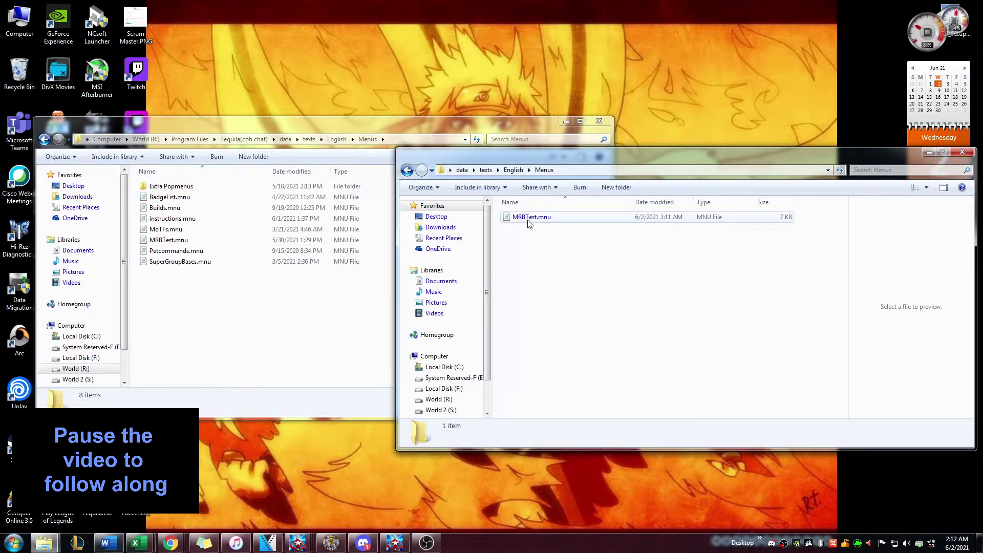
{"action": "left_click", "coordinate": [213, 351]}
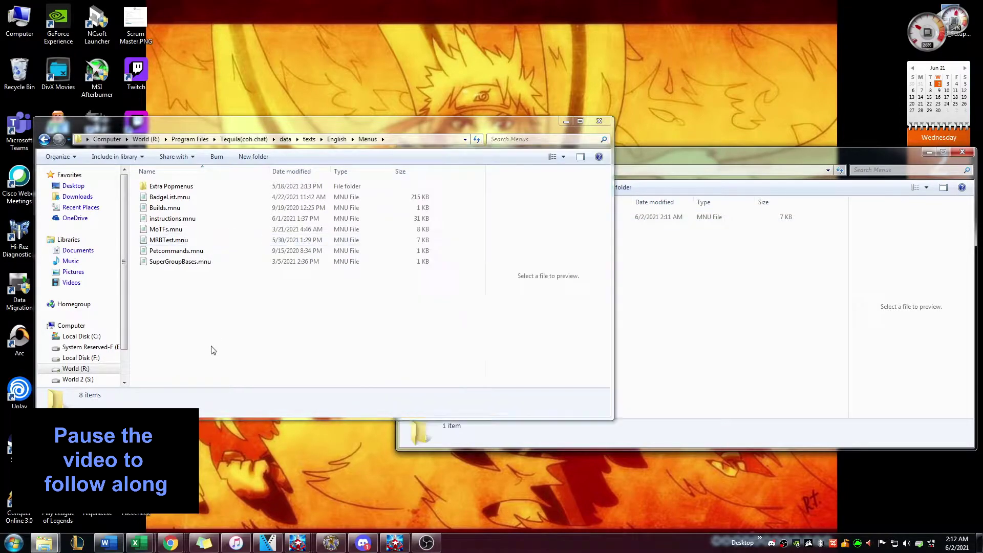
Step: Delete the game's old MRBTest.mnu and drag in the newly exported MRBTest.mnu
{"action": "right_click", "coordinate": [174, 245]}
{"action": "left_click", "coordinate": [200, 418]}
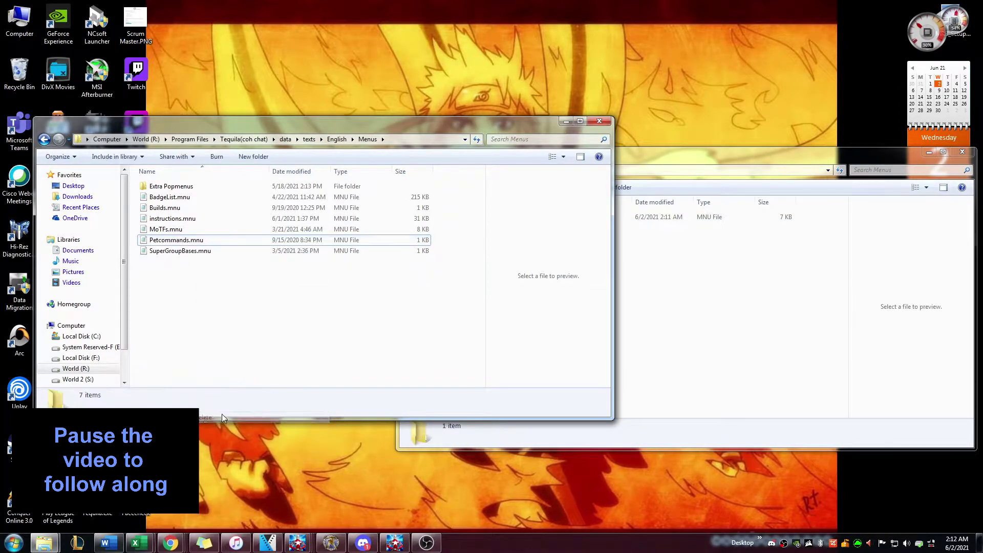
{"action": "left_click", "coordinate": [574, 212]}
{"action": "left_click_drag", "start_coordinate": [556, 217], "coordinate": [225, 307]}
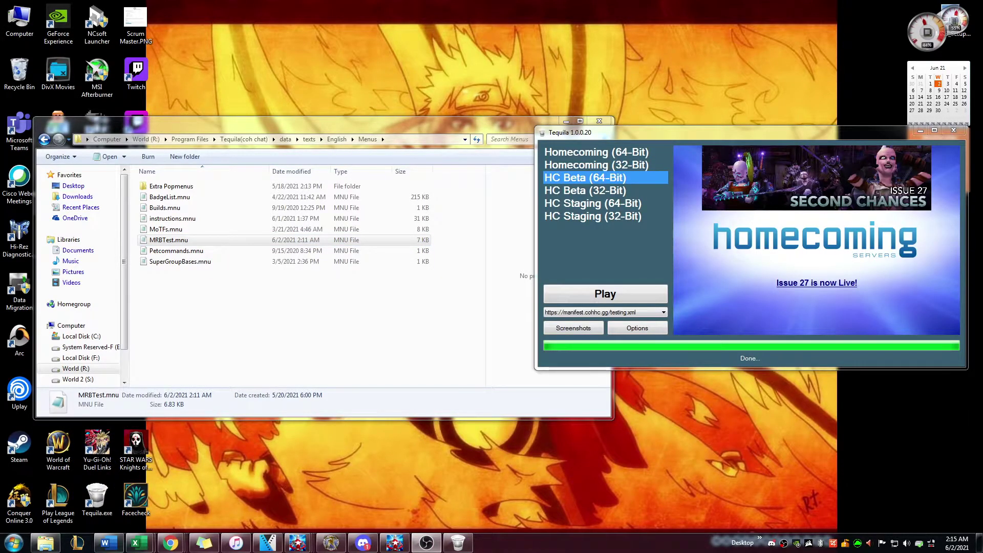
Step: Launch the HC Beta (64-Bit) client from Tequila with Play
{"action": "left_click", "coordinate": [594, 297]}
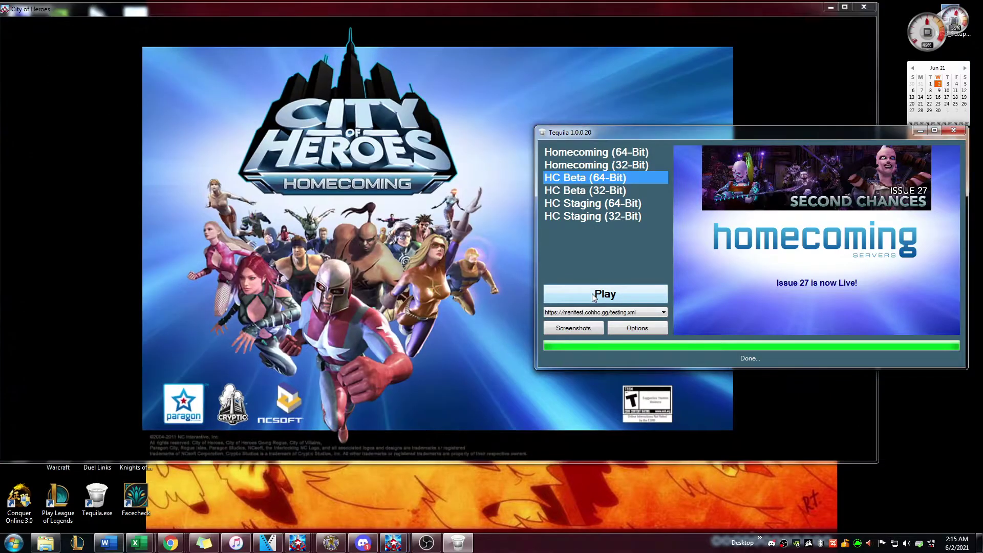
Step: Type /popmenu MRBTest into the game chat, checking the file name in the Menus folder
{"action": "left_click", "coordinate": [918, 131]}
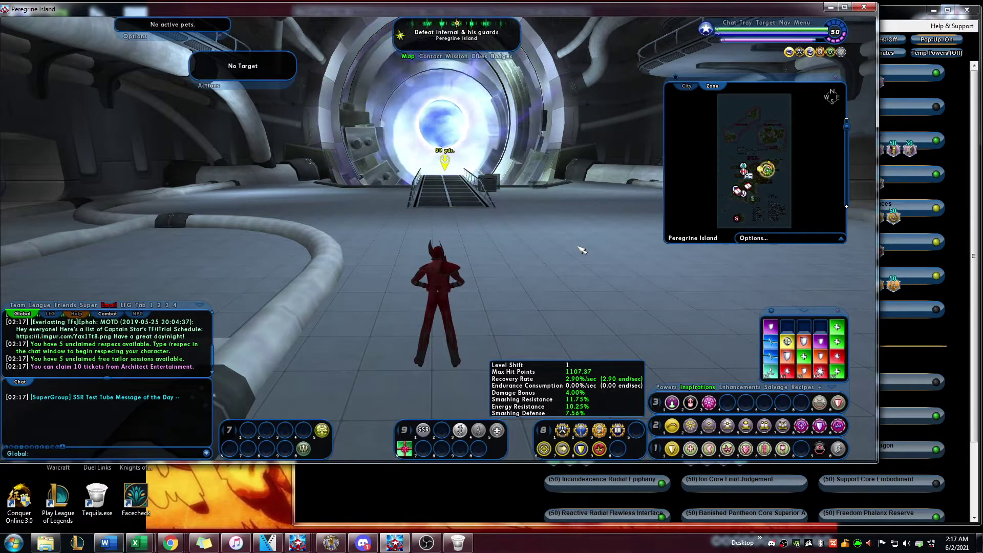
{"action": "key", "text": "Return"}
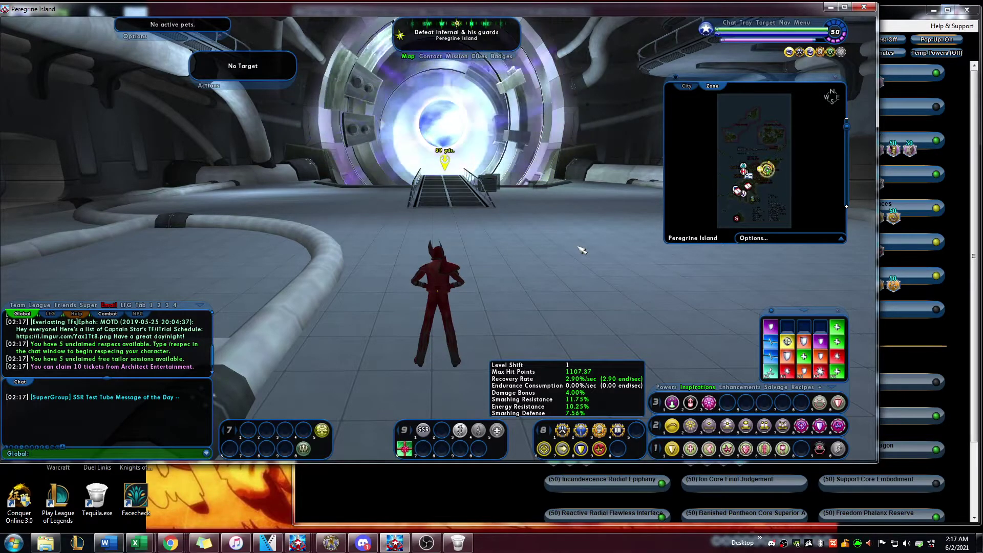
{"action": "type", "text": "/popmen"}
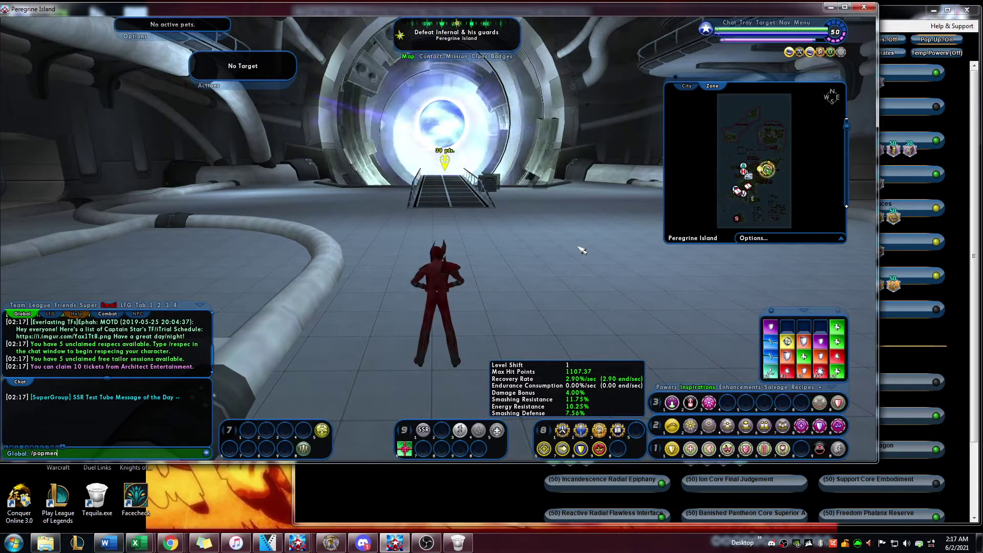
{"action": "type", "text": "u MRBT"}
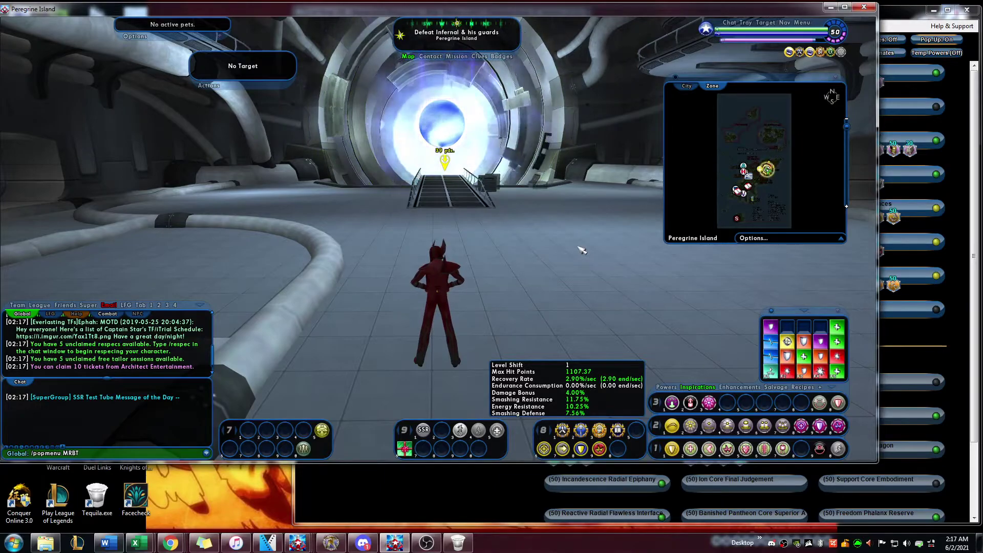
{"action": "type", "text": "est"}
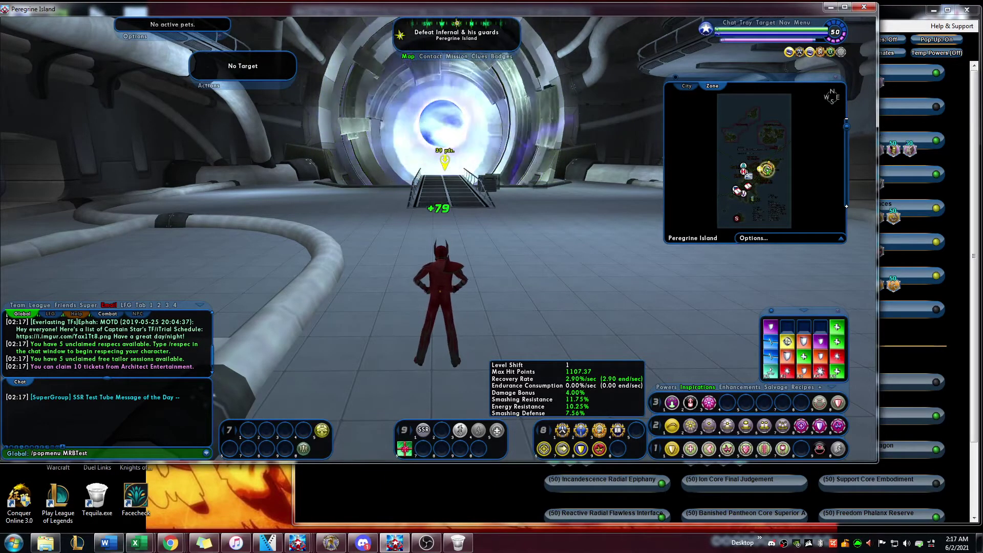
{"action": "left_click", "coordinate": [35, 543]}
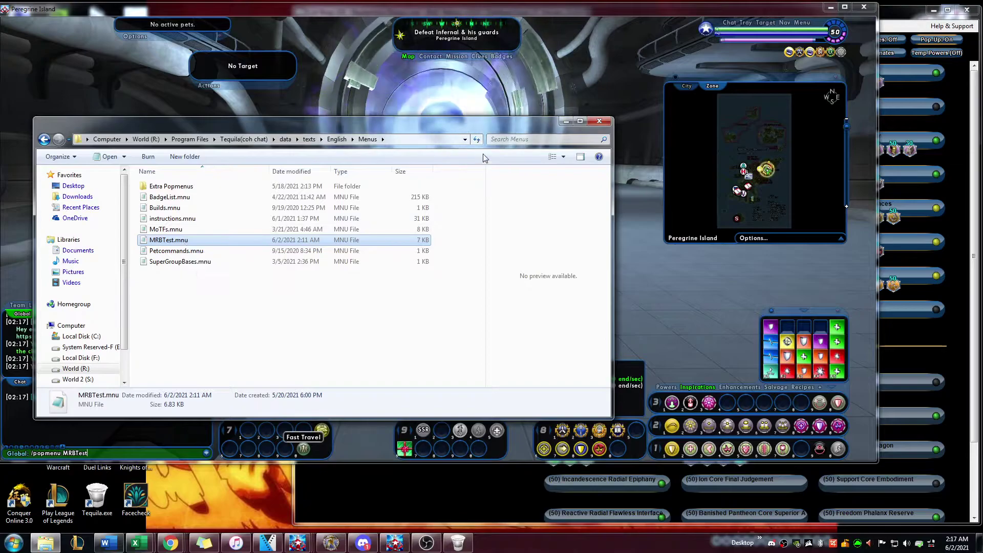
{"action": "left_click", "coordinate": [566, 121]}
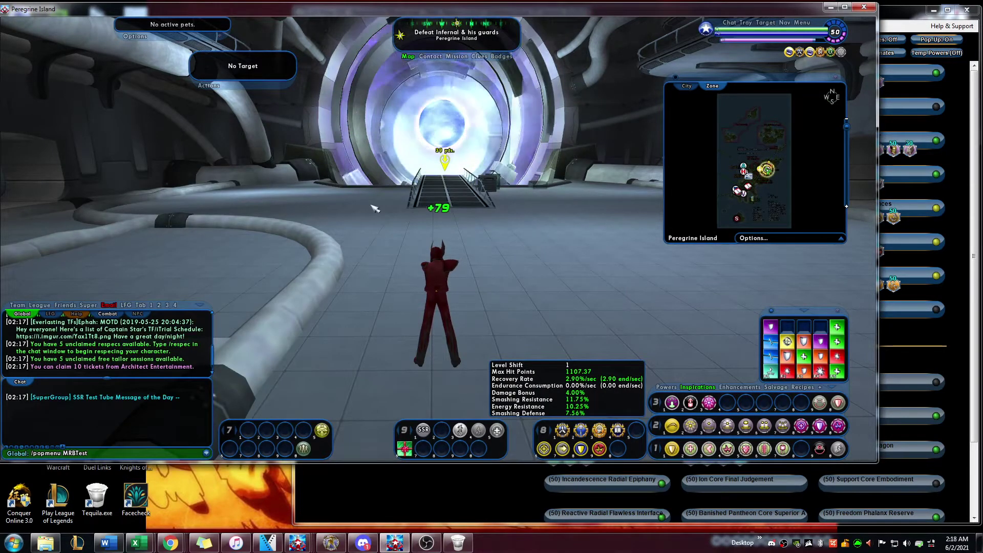
{"action": "left_click", "coordinate": [107, 456]}
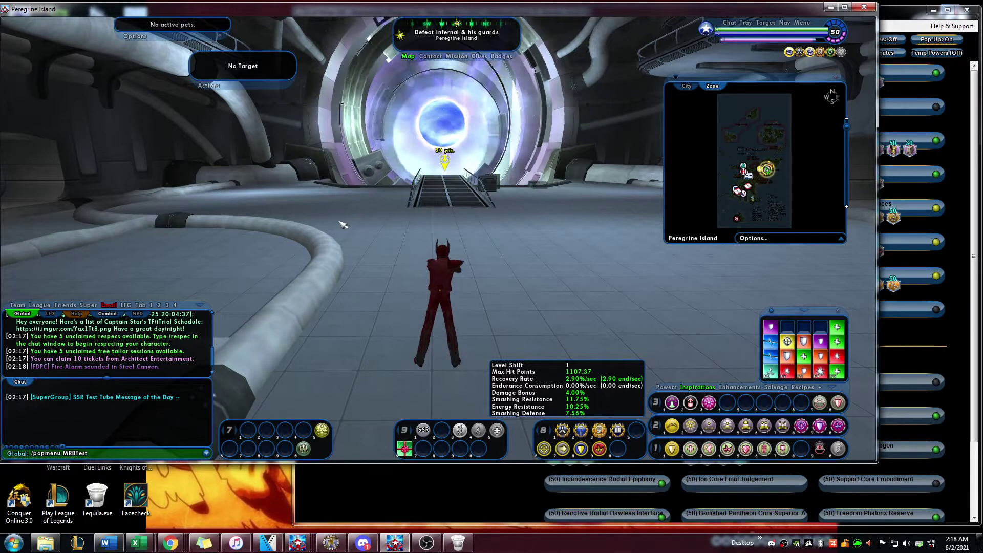
Step: Run /popmenu MRBTest and switch to the enhancement tray to clear its contents
{"action": "key", "text": "Return"}
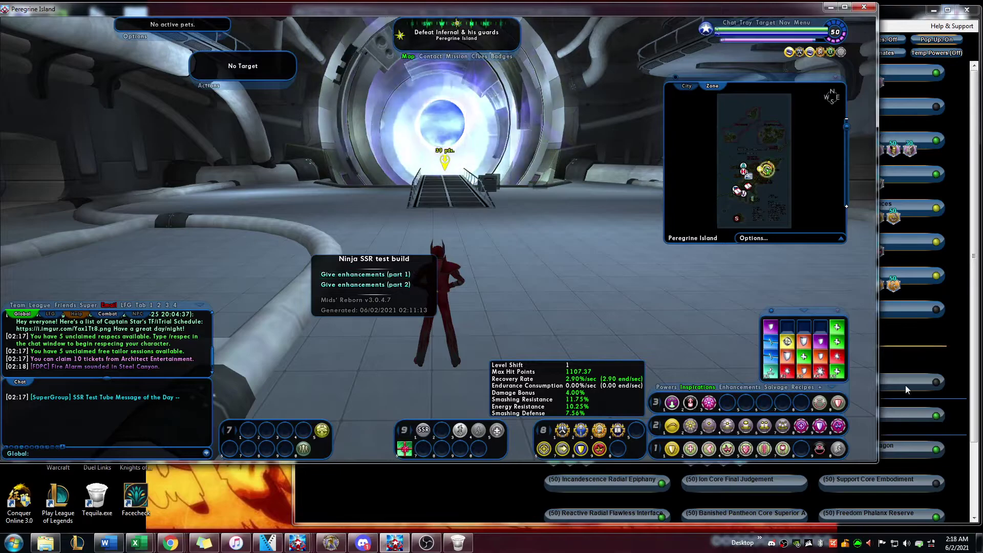
{"action": "left_click", "coordinate": [742, 388]}
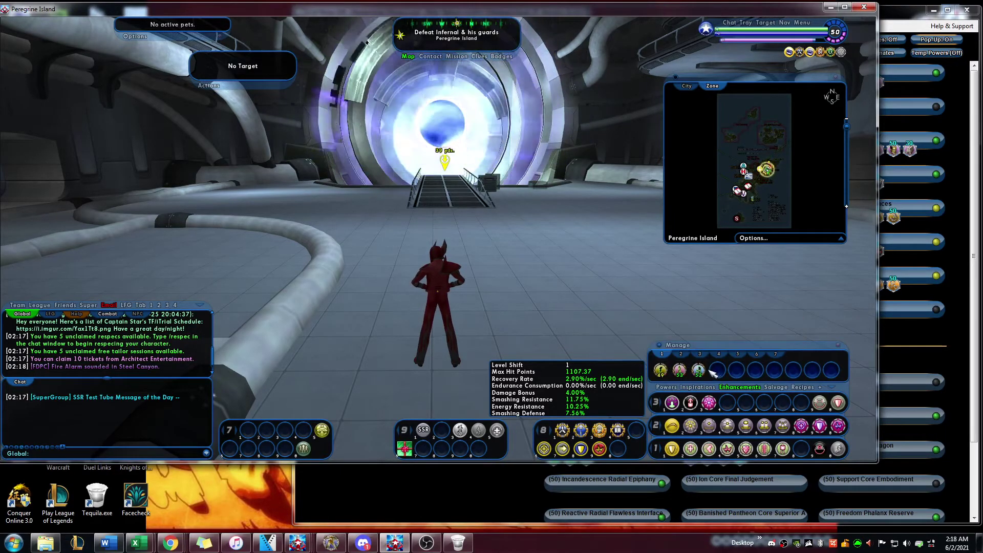
{"action": "right_click", "coordinate": [679, 372]}
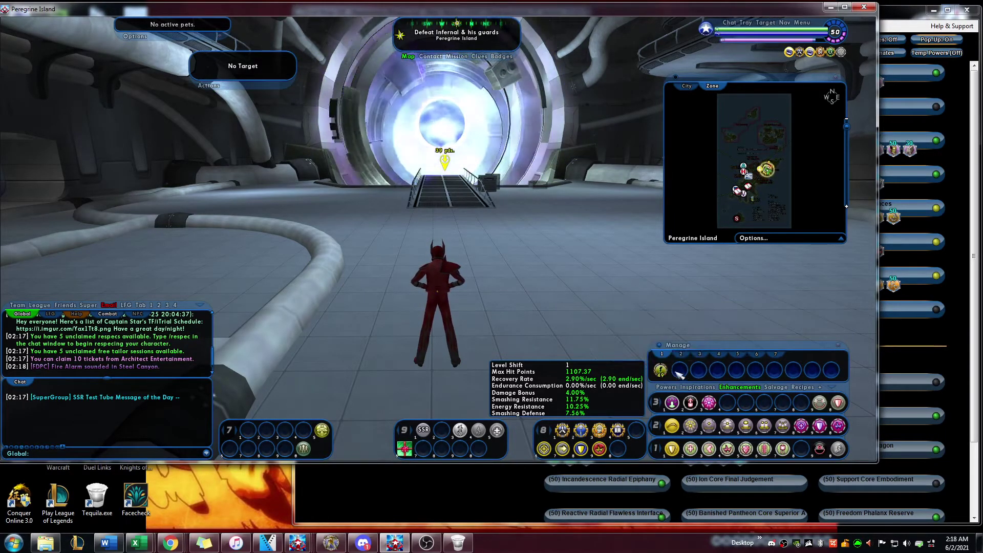
Step: Compare power details with the Mids' Reborn build, then reopen the popmenu and give enhancements part 1
{"action": "left_click", "coordinate": [977, 341]}
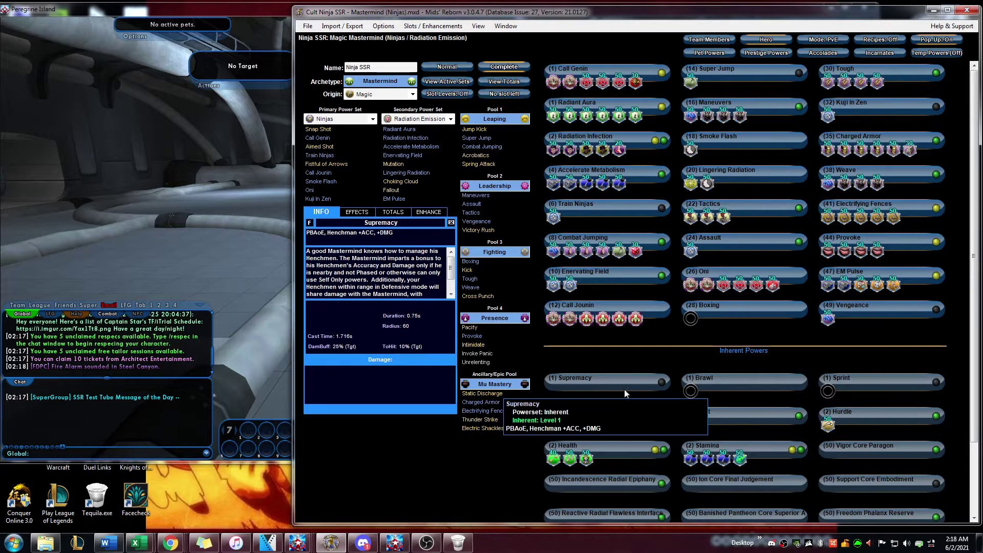
{"action": "left_click", "coordinate": [162, 215]}
{"action": "left_click", "coordinate": [941, 351]}
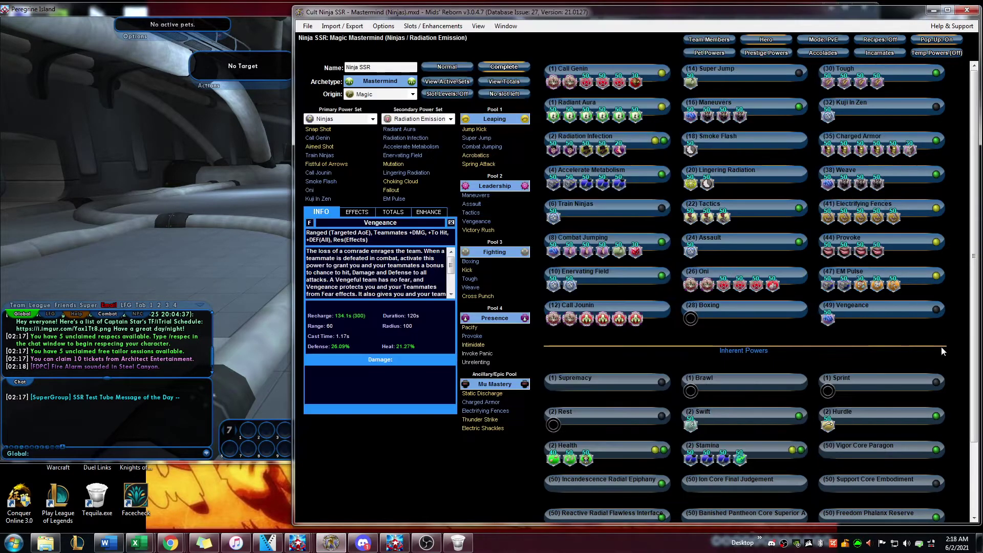
{"action": "left_click", "coordinate": [122, 243]}
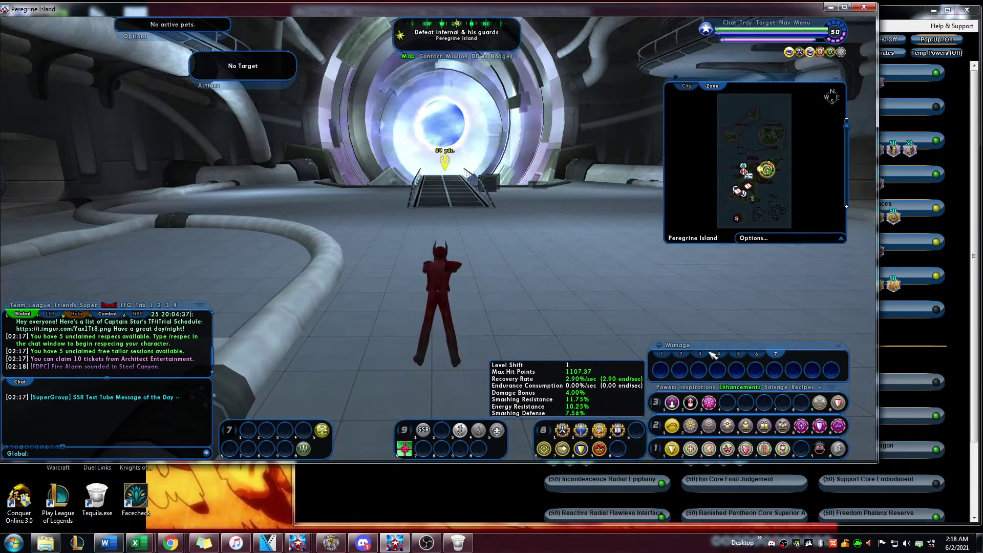
{"action": "left_click", "coordinate": [957, 333]}
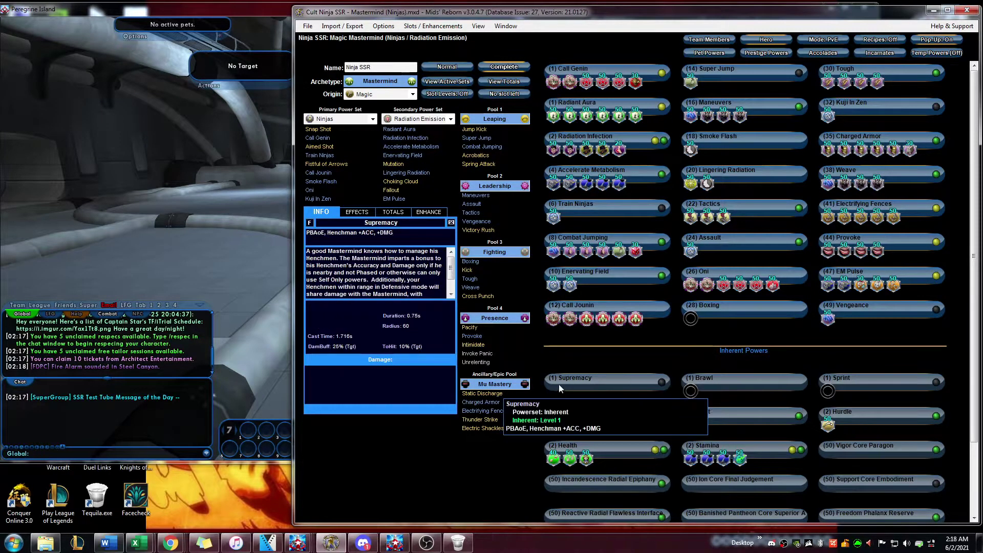
{"action": "left_click", "coordinate": [189, 235]}
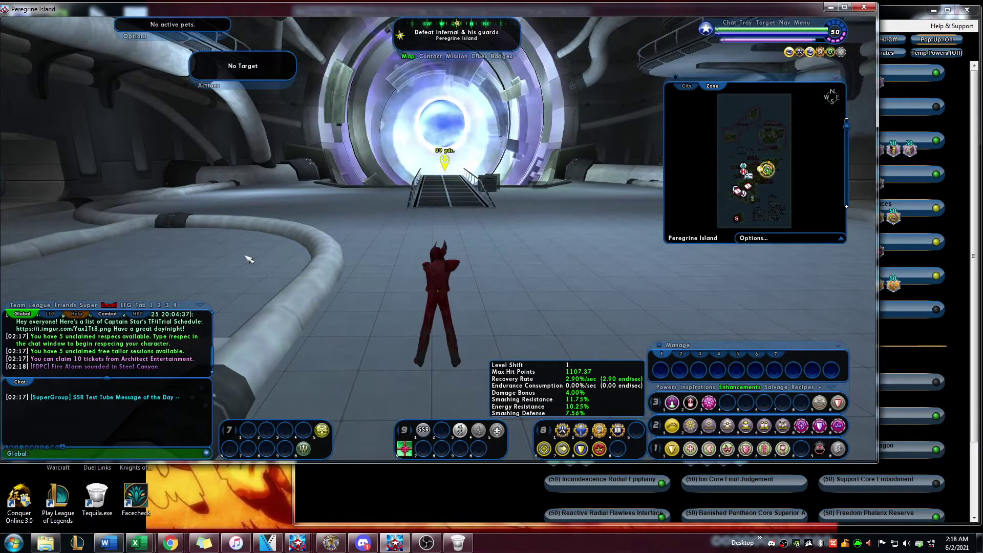
{"action": "key", "text": "Return"}
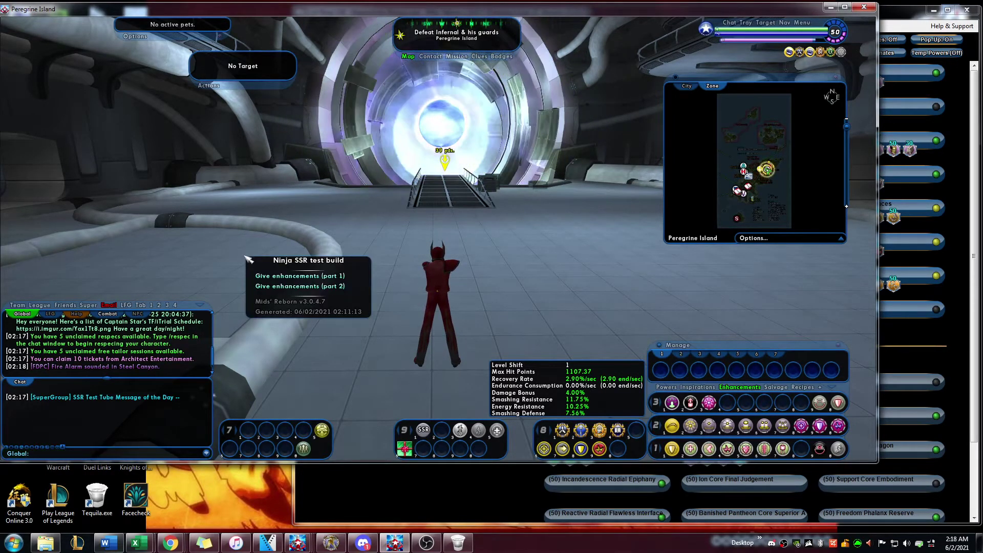
{"action": "left_click", "coordinate": [275, 277]}
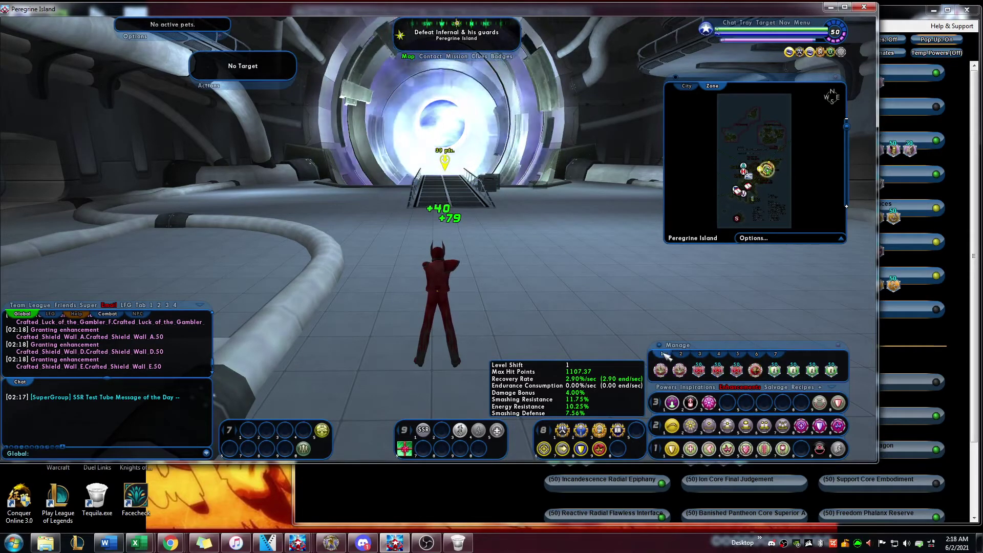
Step: Review the granted enhancements on the Manage screen against Mids' Reborn, then exit back to the world
{"action": "left_click", "coordinate": [677, 346]}
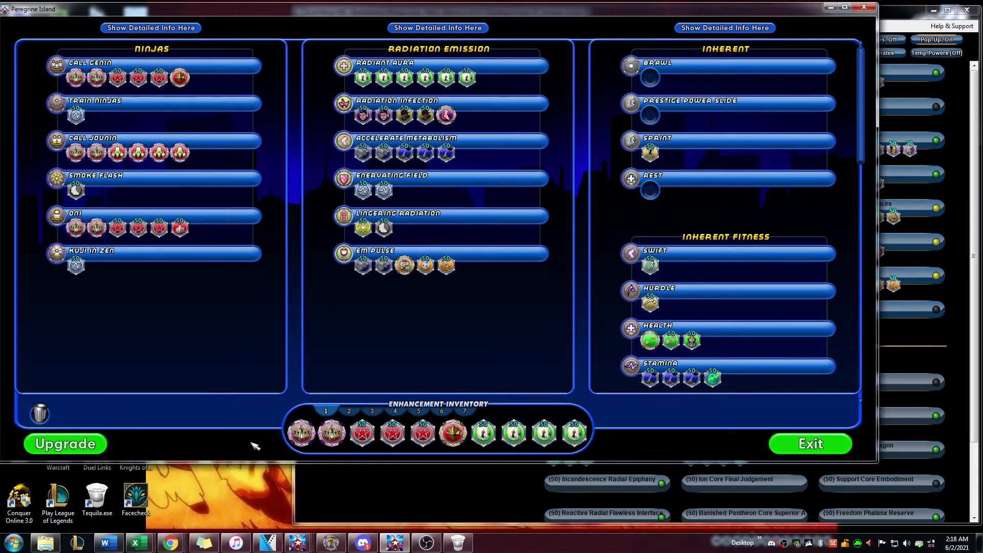
{"action": "mouse_move", "coordinate": [94, 84]}
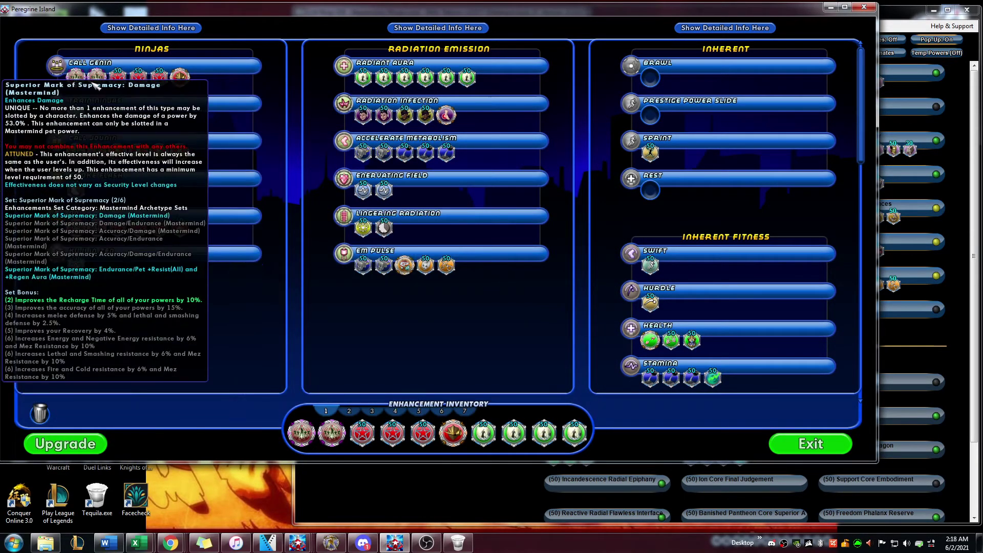
{"action": "left_click", "coordinate": [938, 349]}
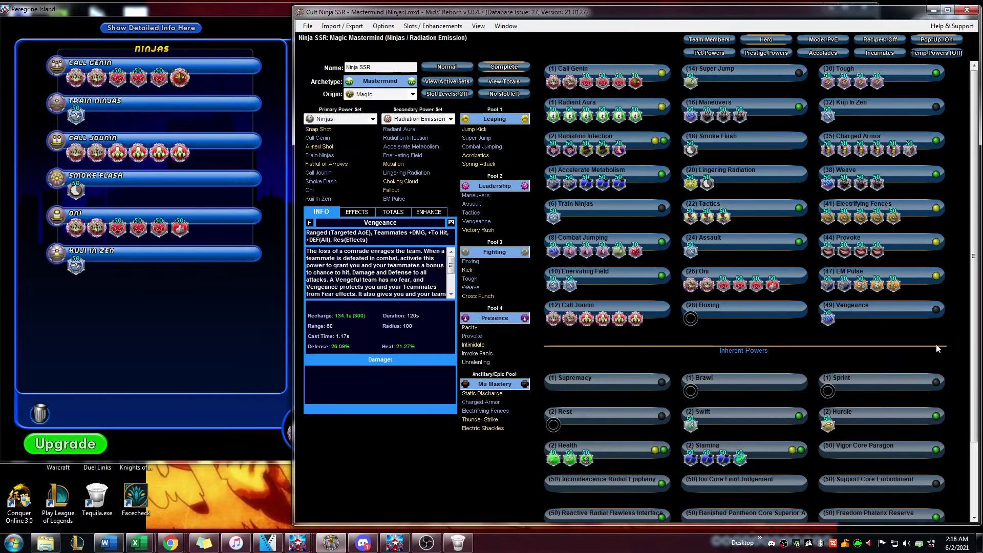
{"action": "left_click", "coordinate": [68, 328]}
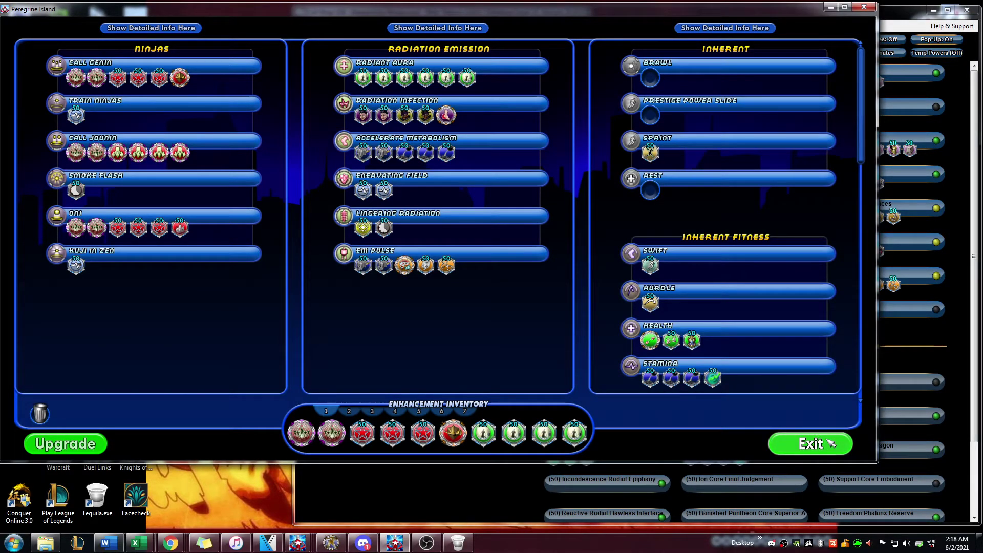
{"action": "left_click", "coordinate": [829, 442]}
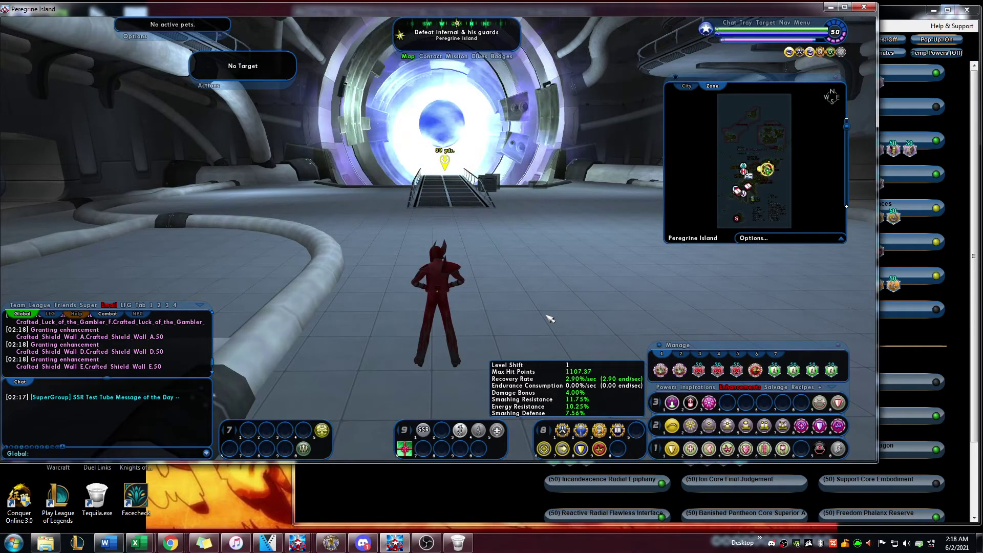
{"action": "left_click", "coordinate": [928, 365]}
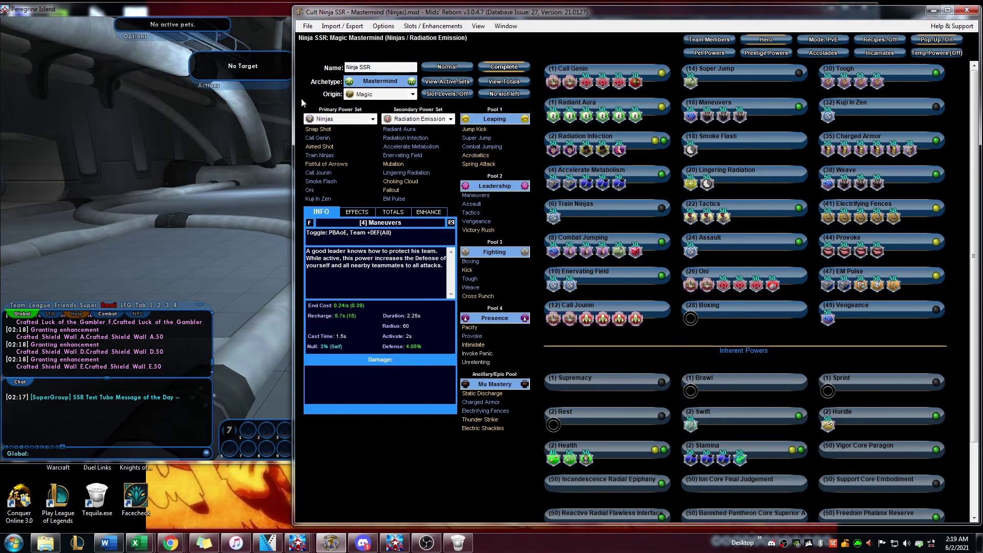
{"action": "left_click", "coordinate": [237, 252]}
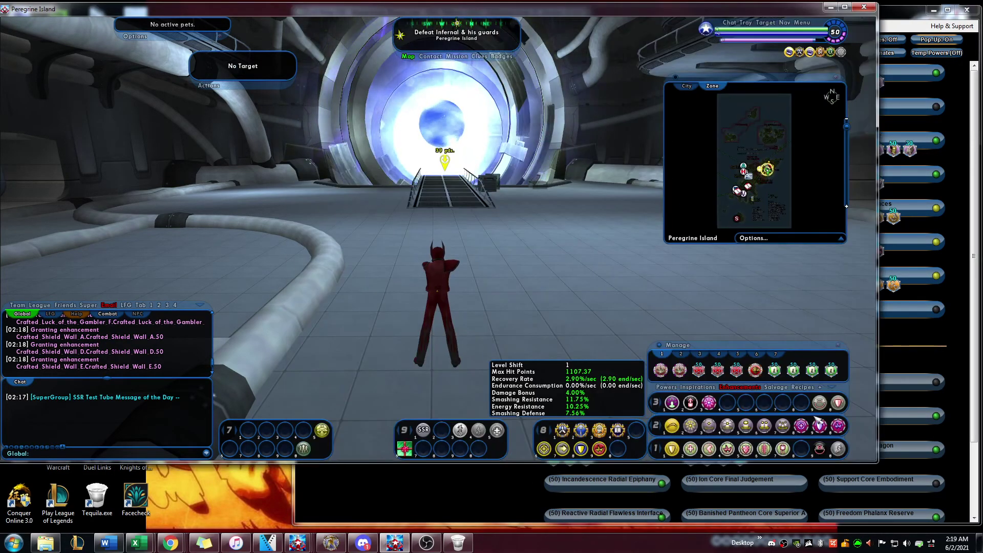